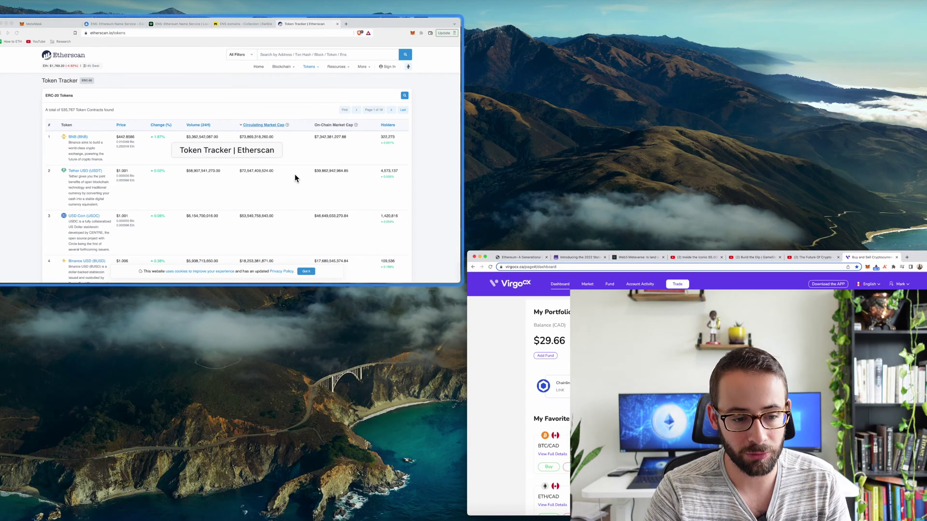
- Switch to the Etherscan ERC-20 Token Tracker window
click(295, 173)
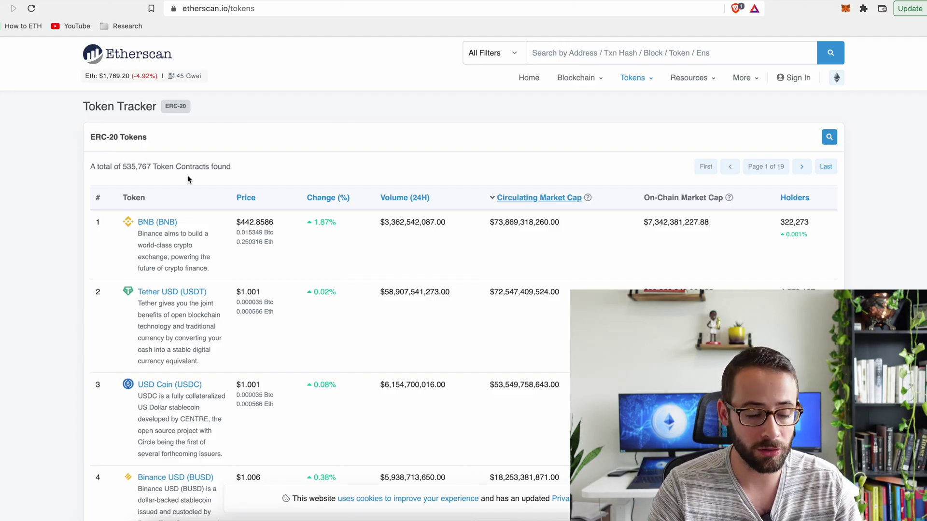
scroll(67, 294, down, 2)
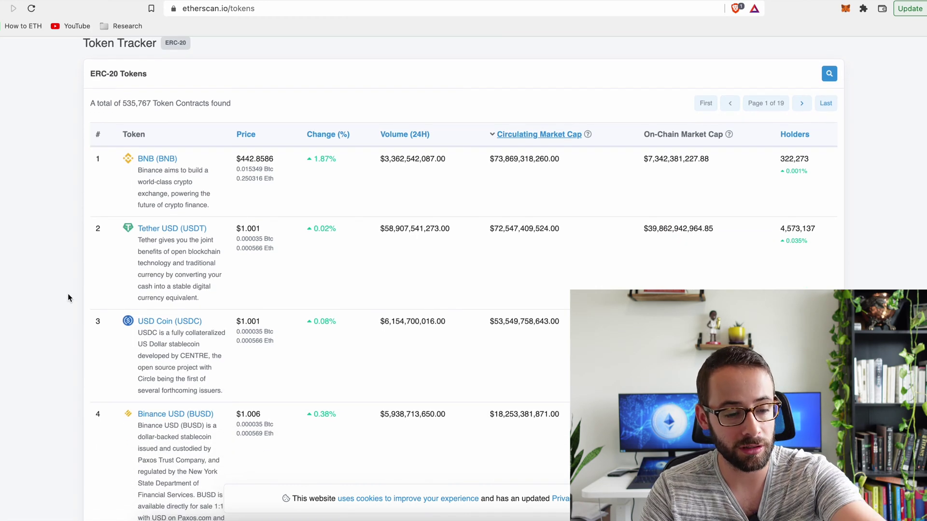
scroll(68, 298, down, 1)
scroll(68, 297, down, 1)
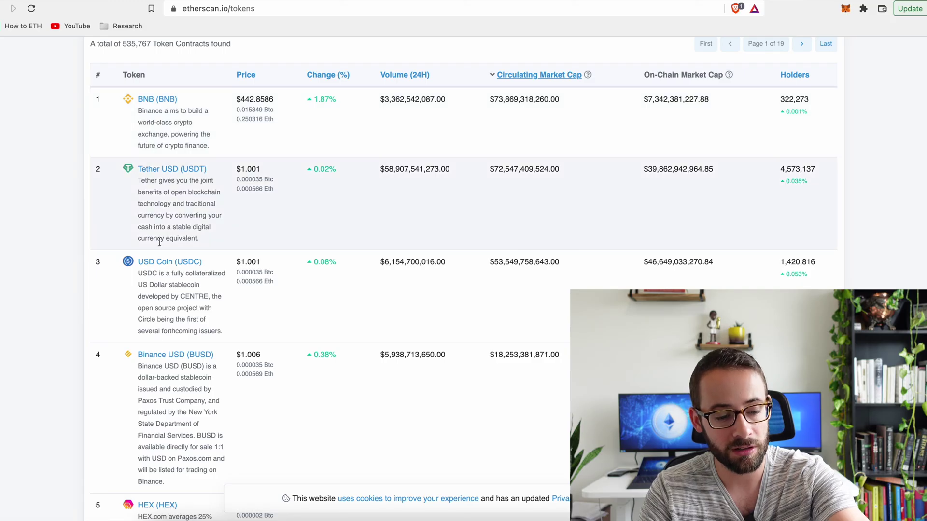
scroll(157, 296, down, 2)
scroll(157, 297, down, 15)
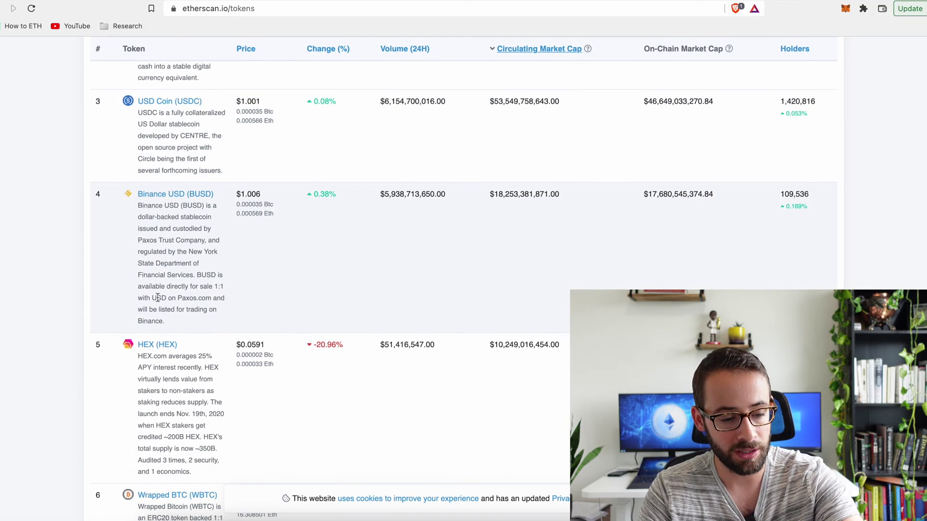
scroll(158, 297, down, 16)
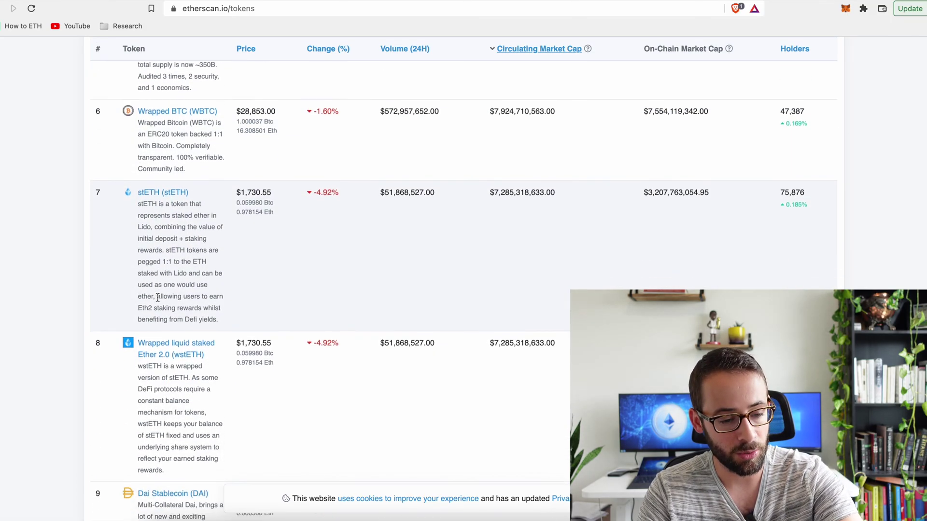
scroll(158, 298, down, 20)
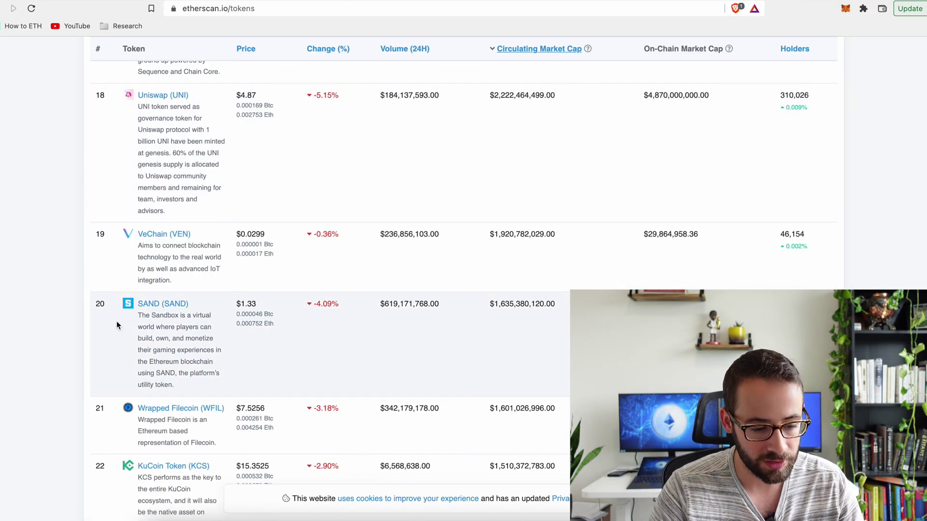
scroll(78, 334, down, 20)
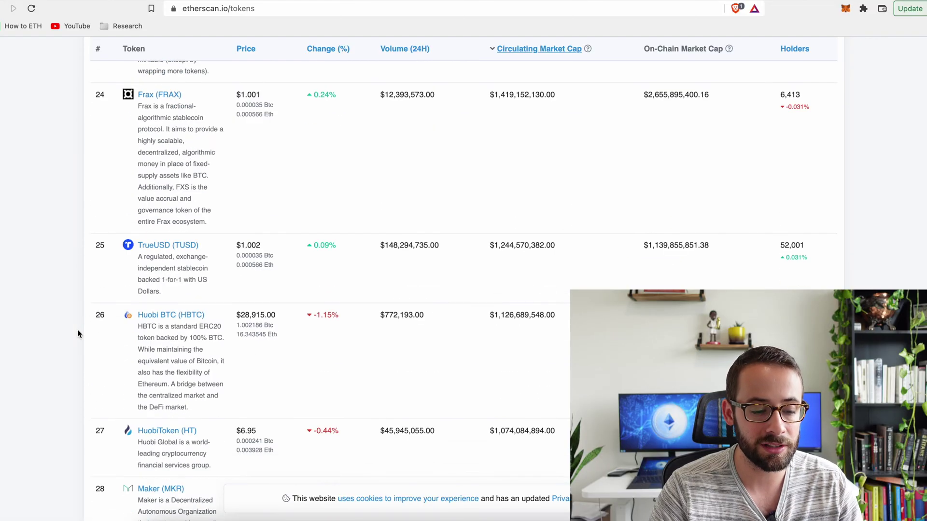
scroll(79, 334, down, 15)
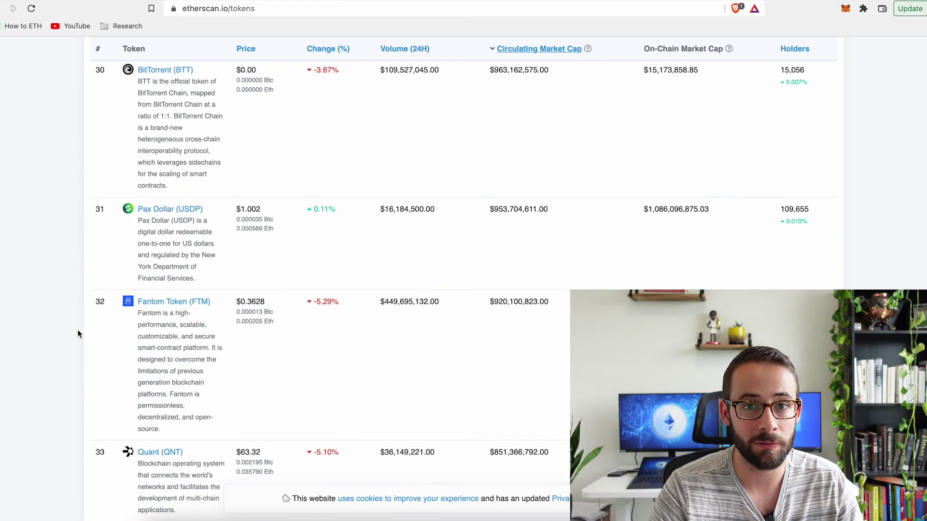
scroll(78, 335, down, 7)
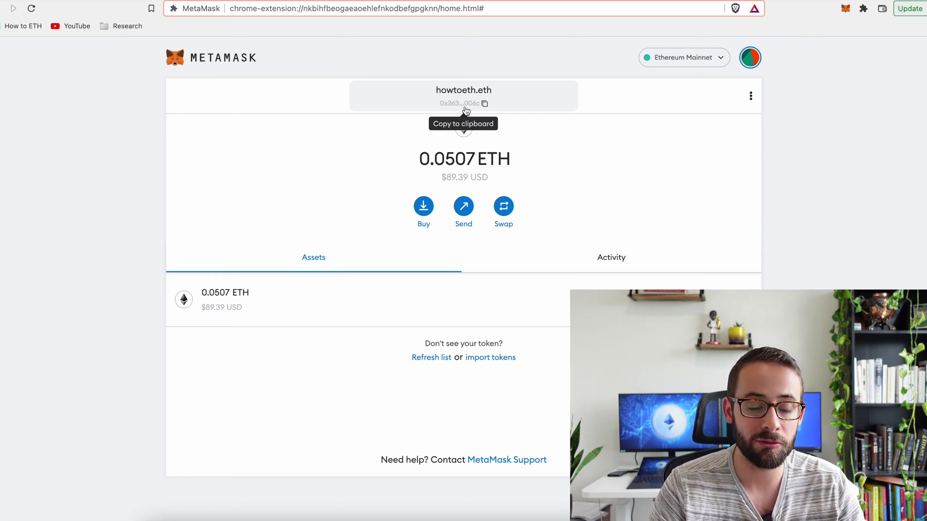
- Copy the MetaMask account address to the clipboard
click(487, 105)
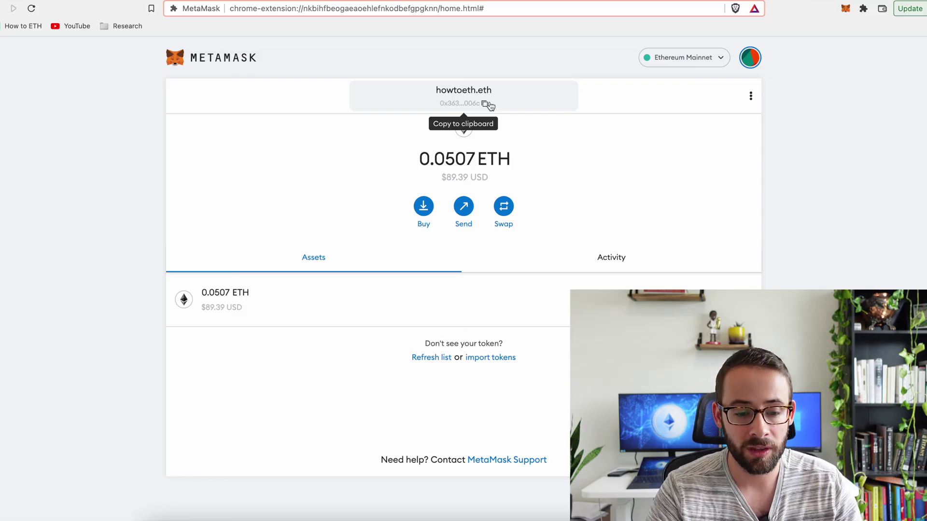
click(486, 104)
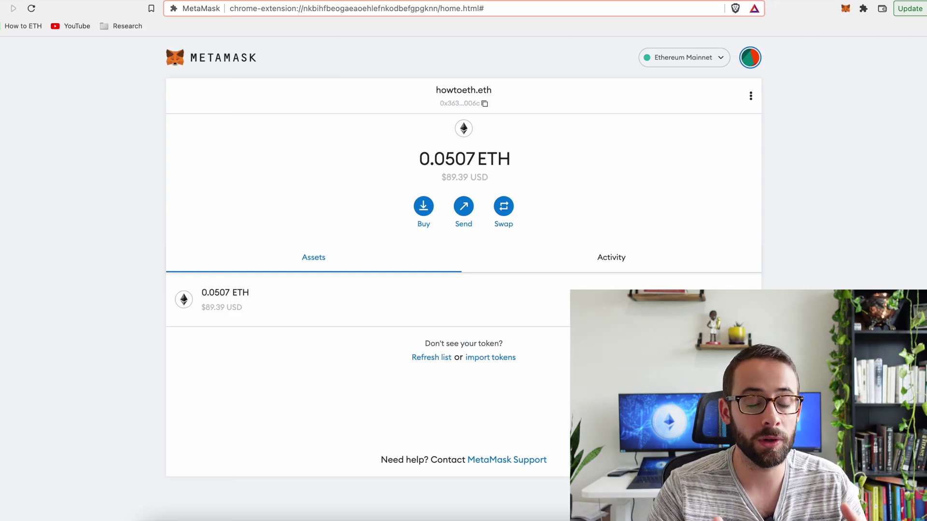
- Copy the MetaMask address and paste it as the Chainlink withdrawal address in VirgoCX
click(485, 105)
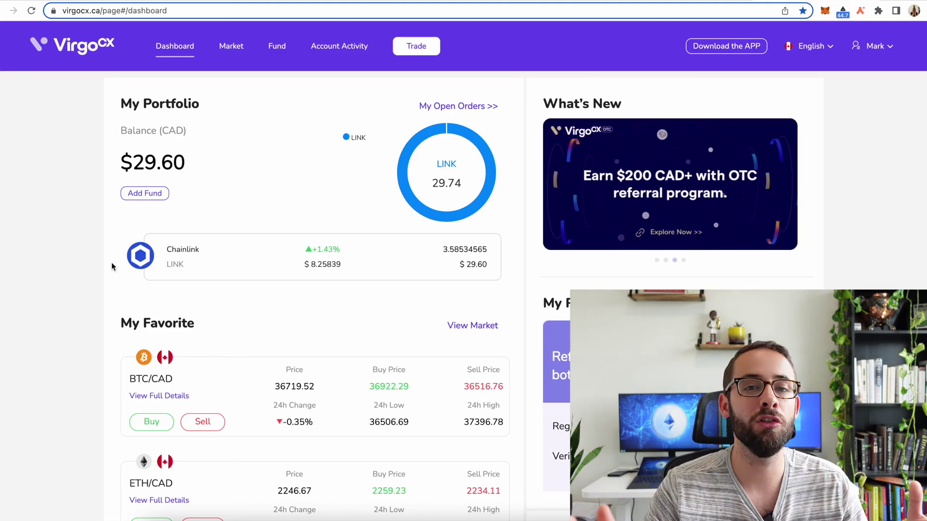
click(219, 250)
click(910, 267)
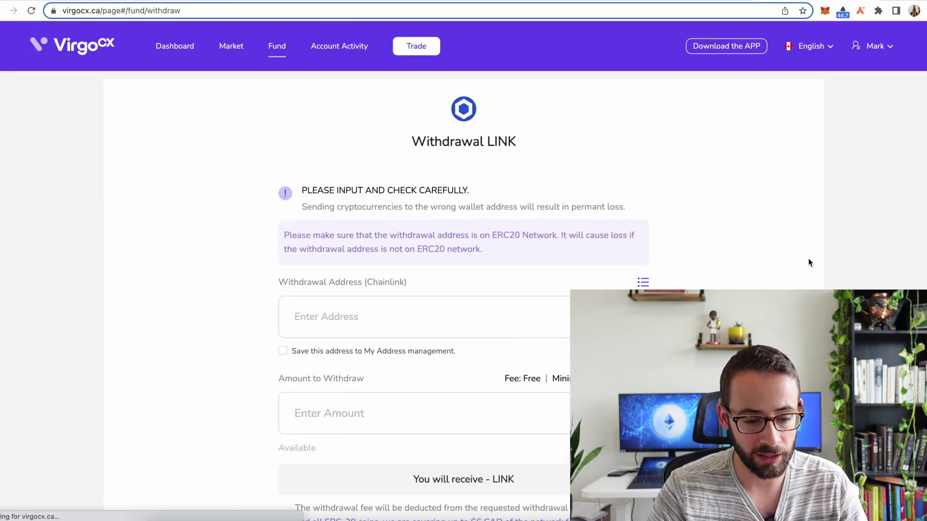
click(418, 314)
key(ctrl+v)
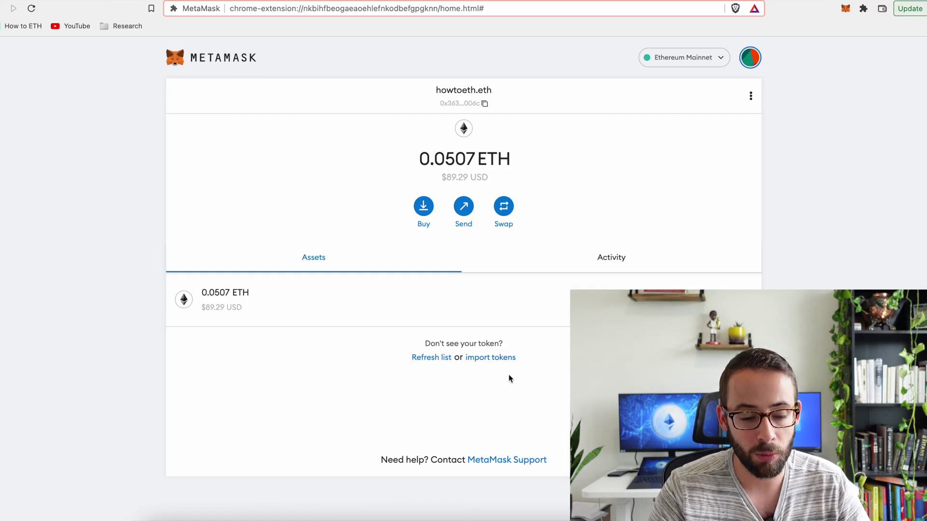
- Search 'chain' and import Chainlink Token (LINK) into the wallet
click(424, 359)
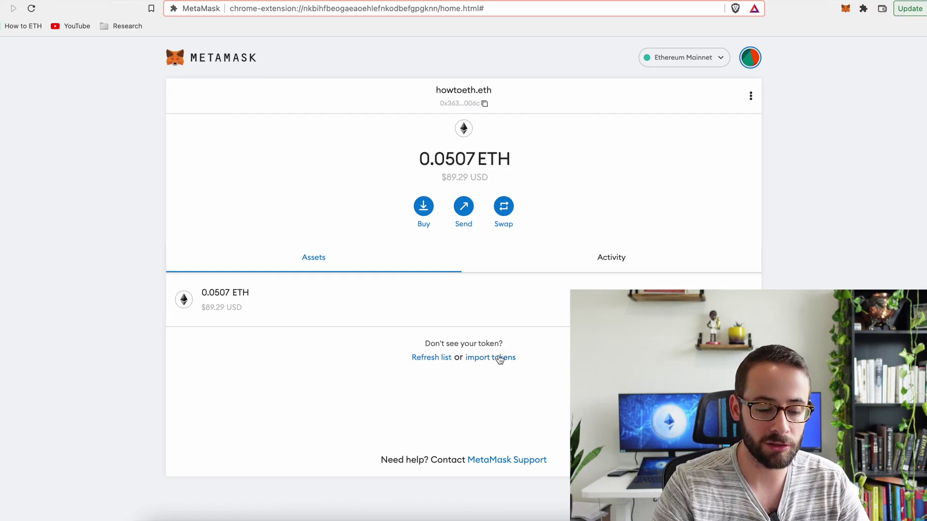
click(500, 358)
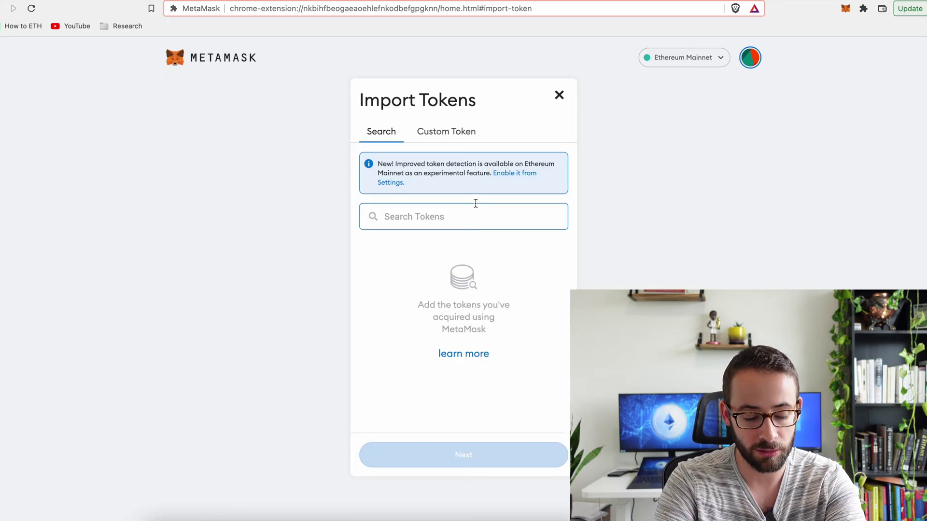
text(chain)
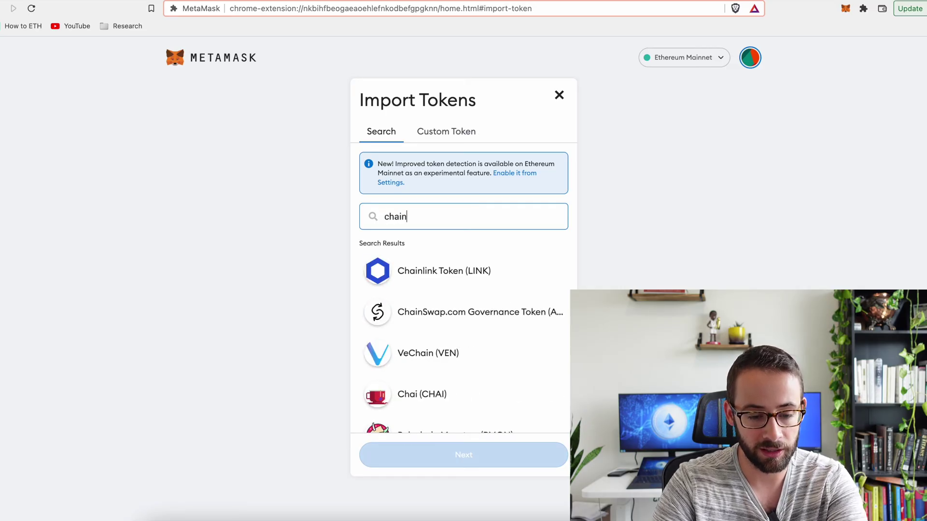
click(468, 272)
click(469, 460)
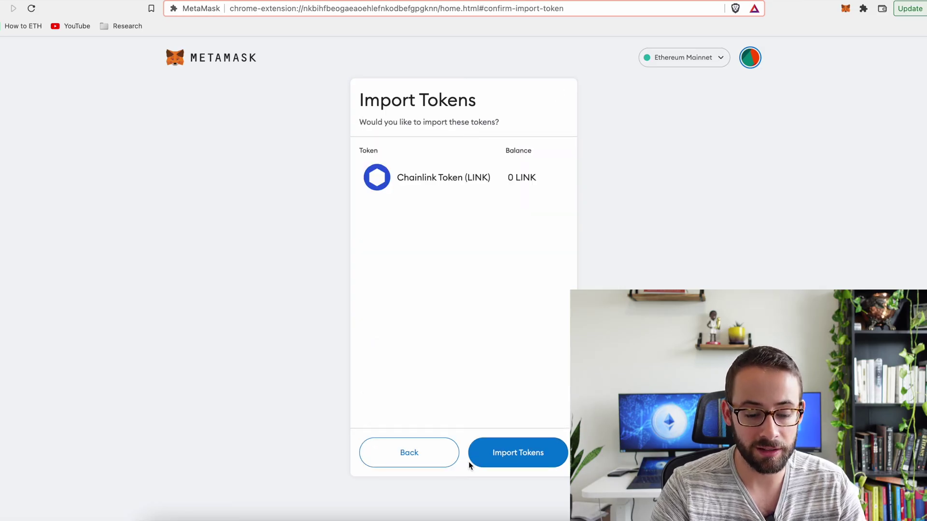
click(491, 457)
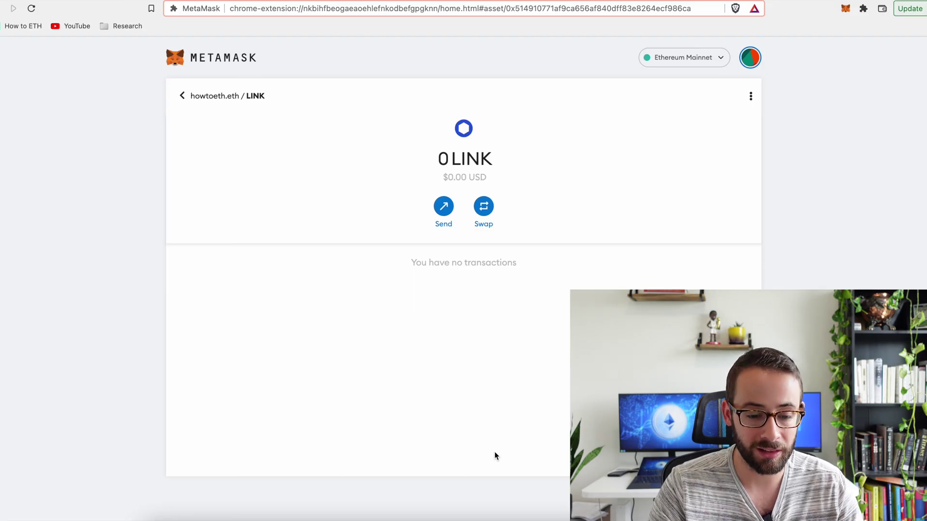
- Check the new 0 LINK asset's details, then return to the asset list and token import
click(182, 97)
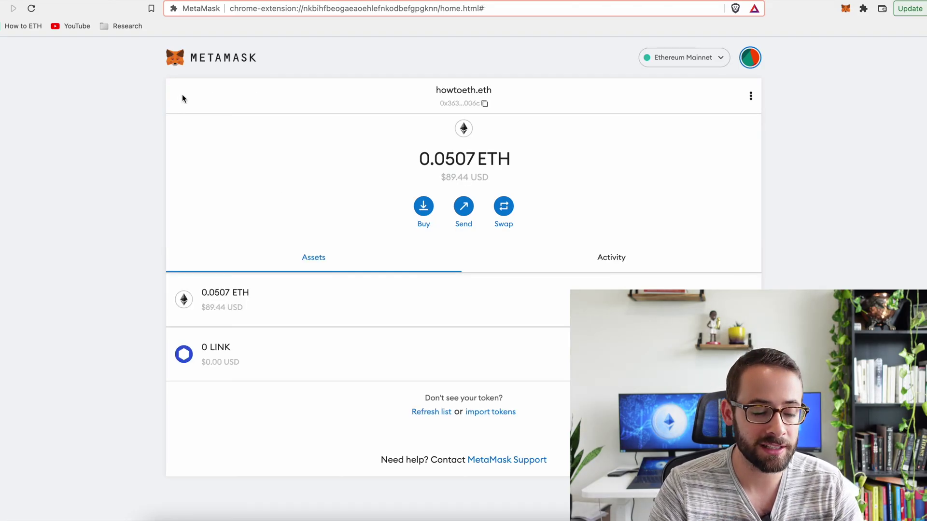
click(297, 374)
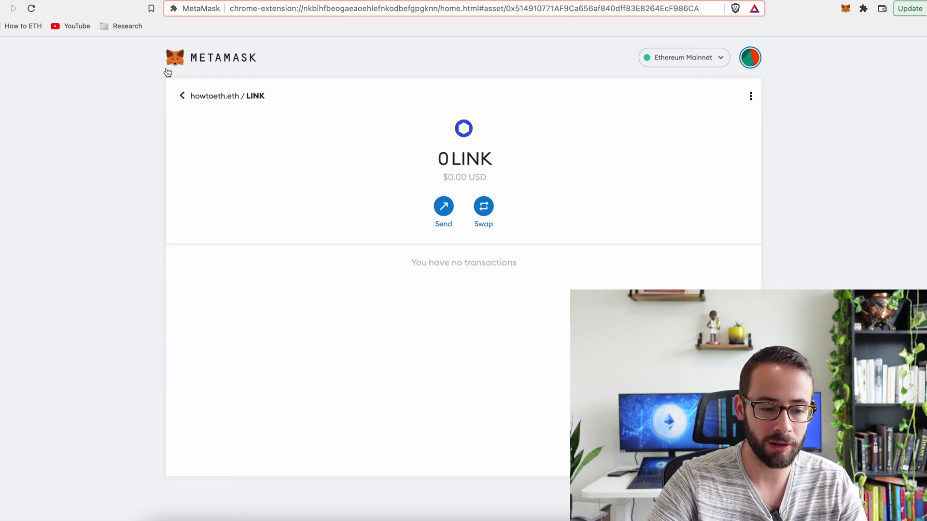
click(183, 100)
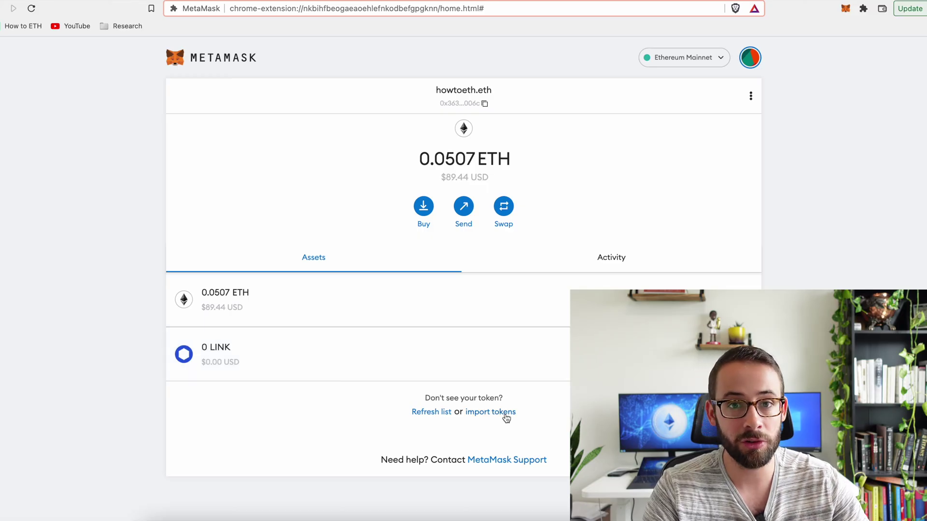
click(505, 415)
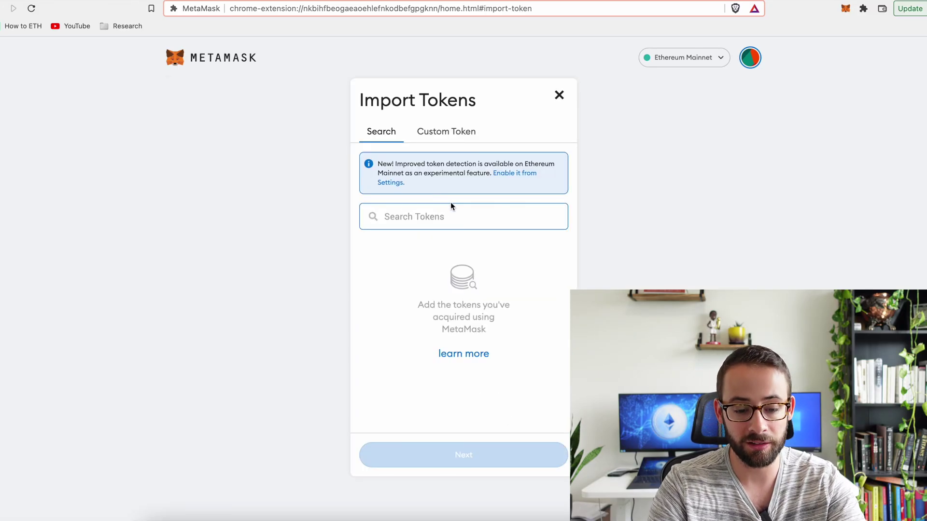
- Open the Custom Token import form, then go to Etherscan's ChainLink Token page
click(451, 138)
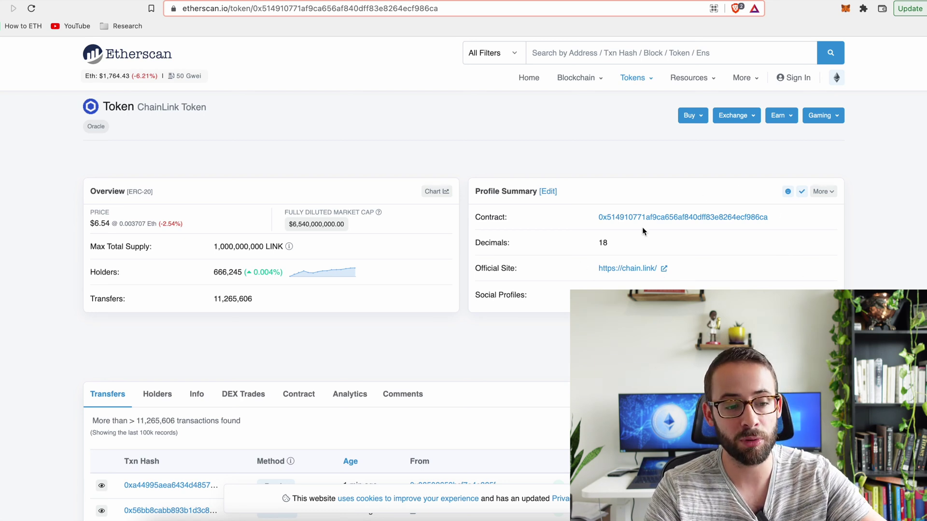
click(105, 1)
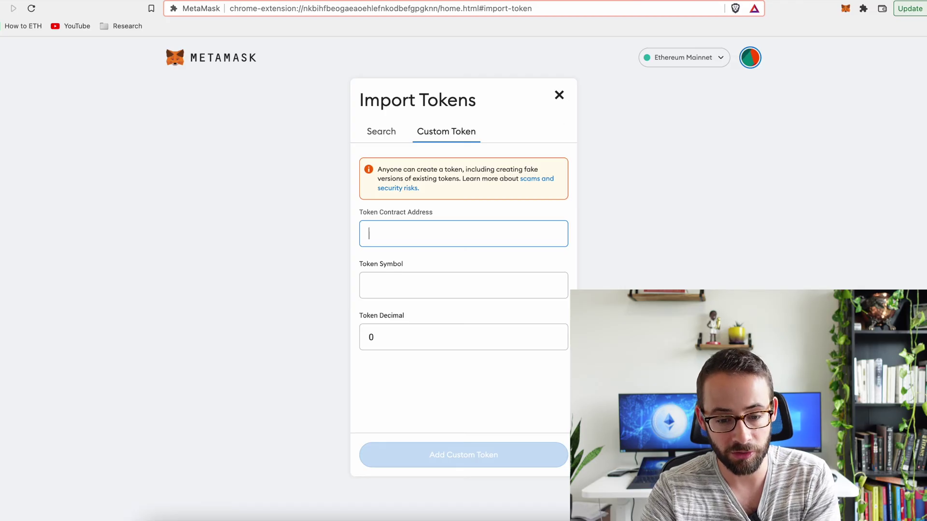
key(ctrl+Tab)
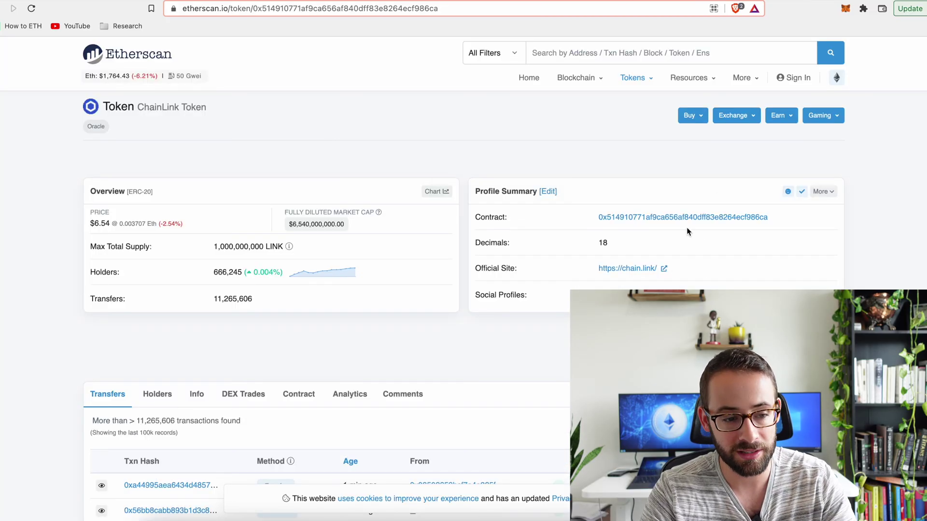
key(ctrl+Tab)
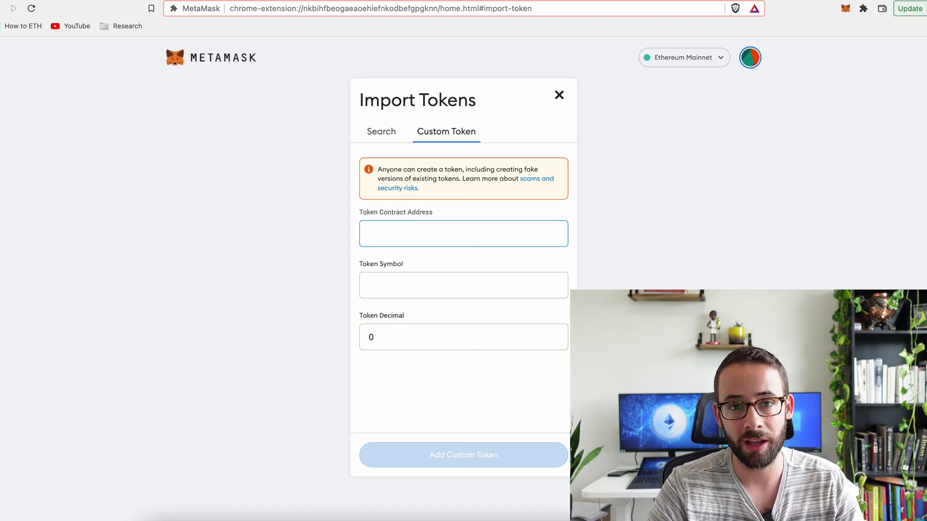
key(ctrl+Tab)
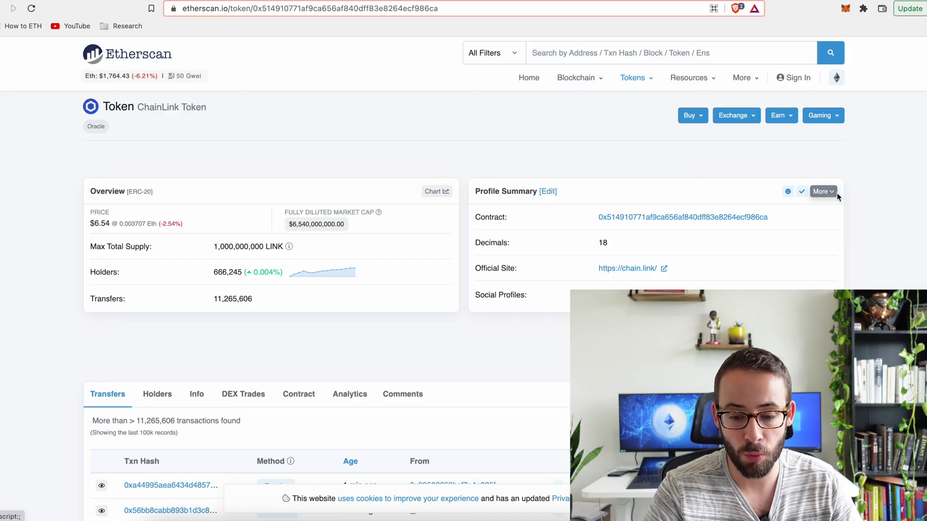
- Add the ChainLink token to MetaMask via Etherscan's More menu and approve the suggestion
click(830, 193)
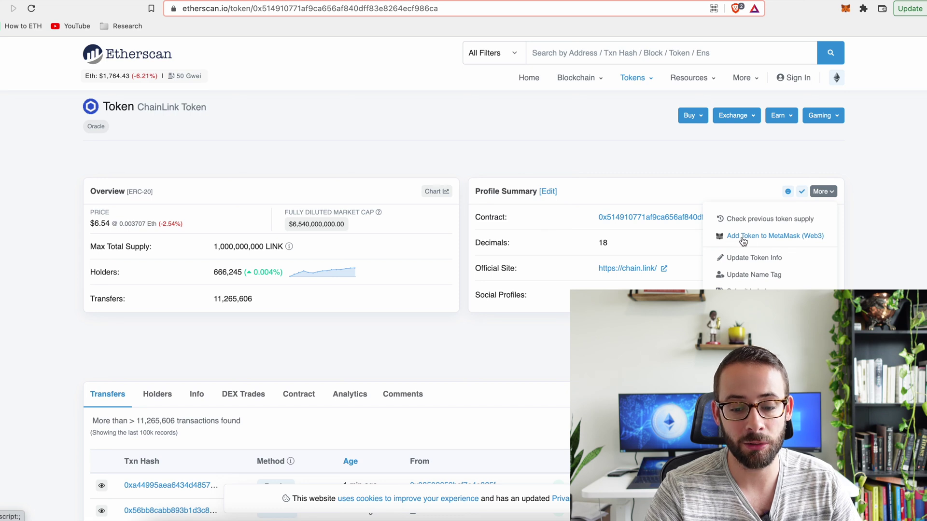
click(784, 242)
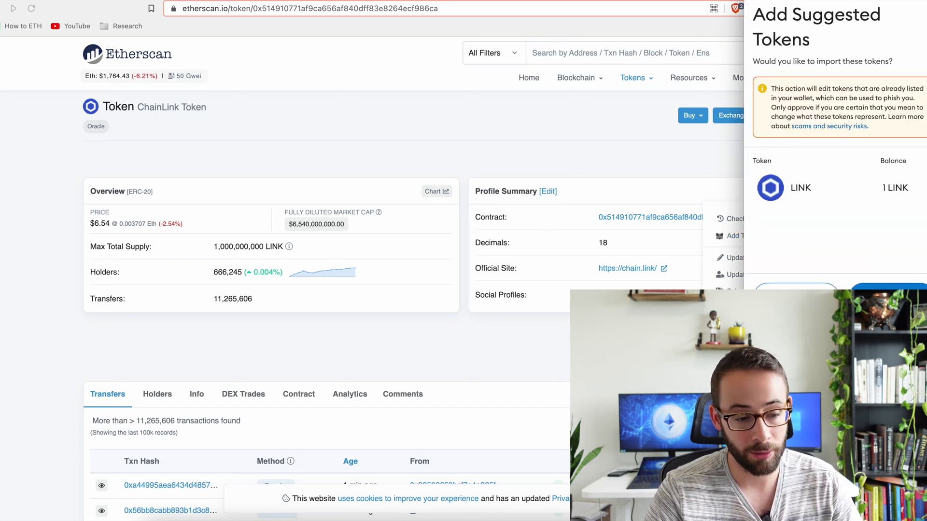
click(889, 296)
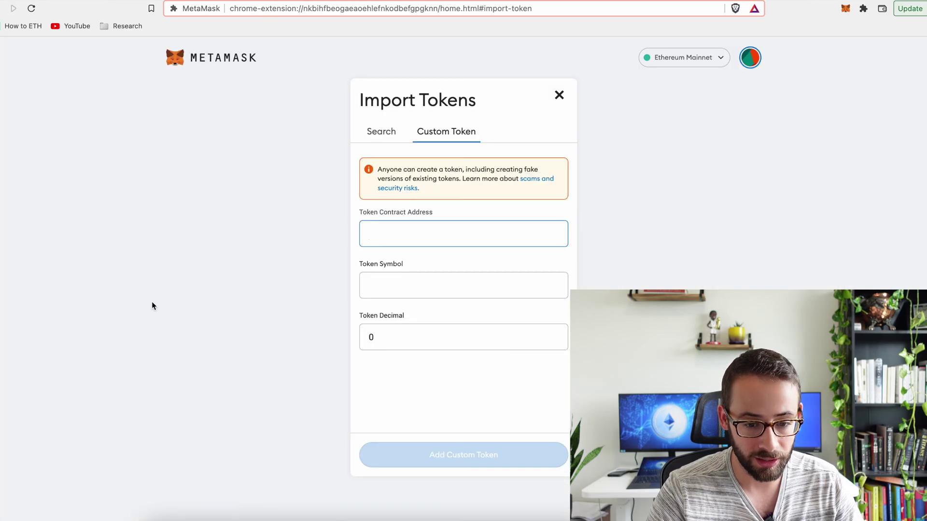
- Close the Import Tokens page to see 1 LINK ($6.45) beside 0.0507 ETH
click(559, 95)
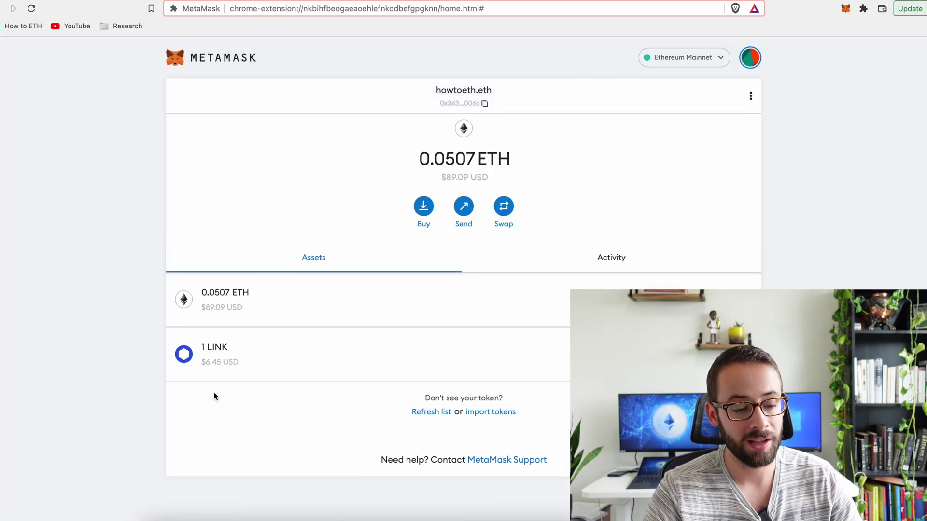